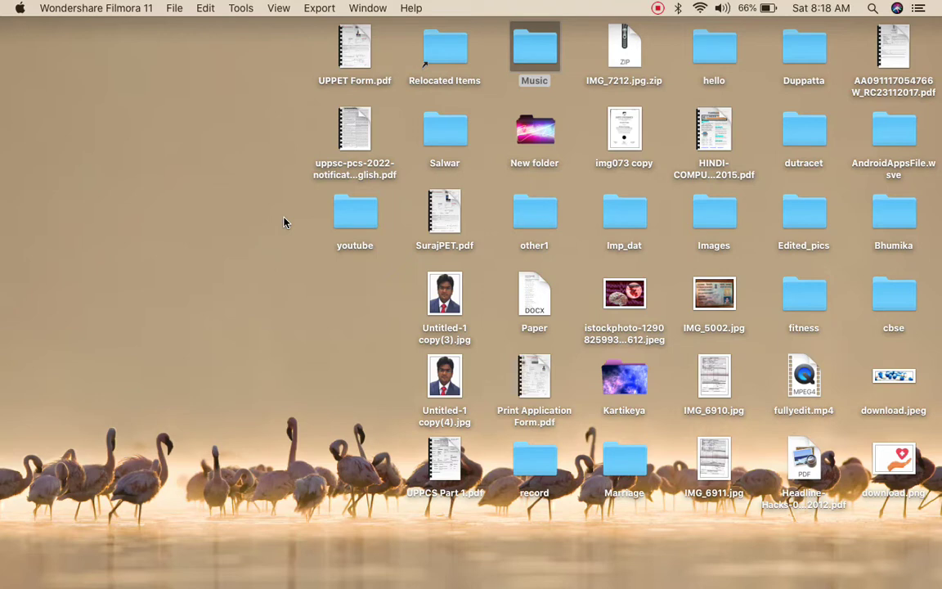
Open the Music folder from the desktop
mouse_move(466, 238)
click(279, 285)
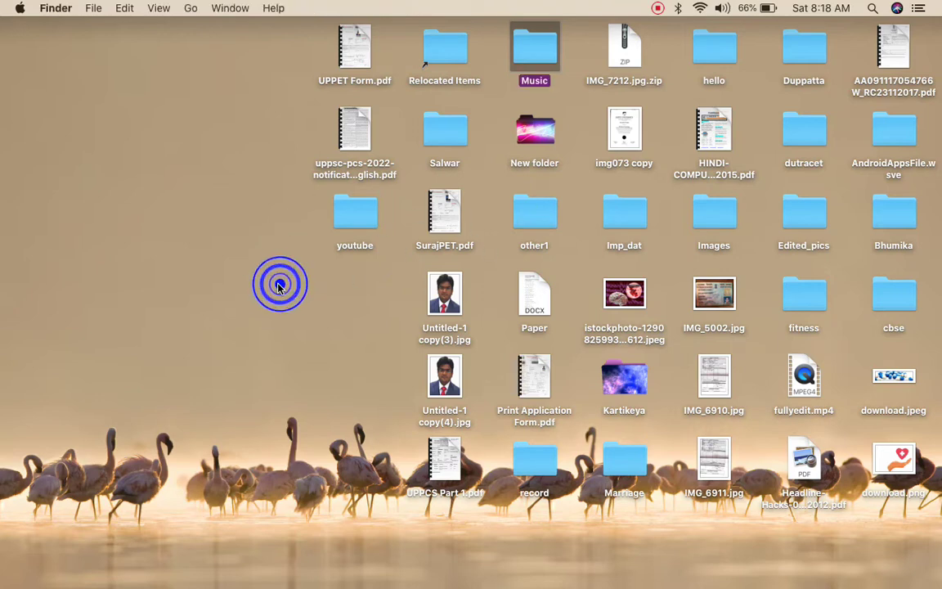
click(576, 61)
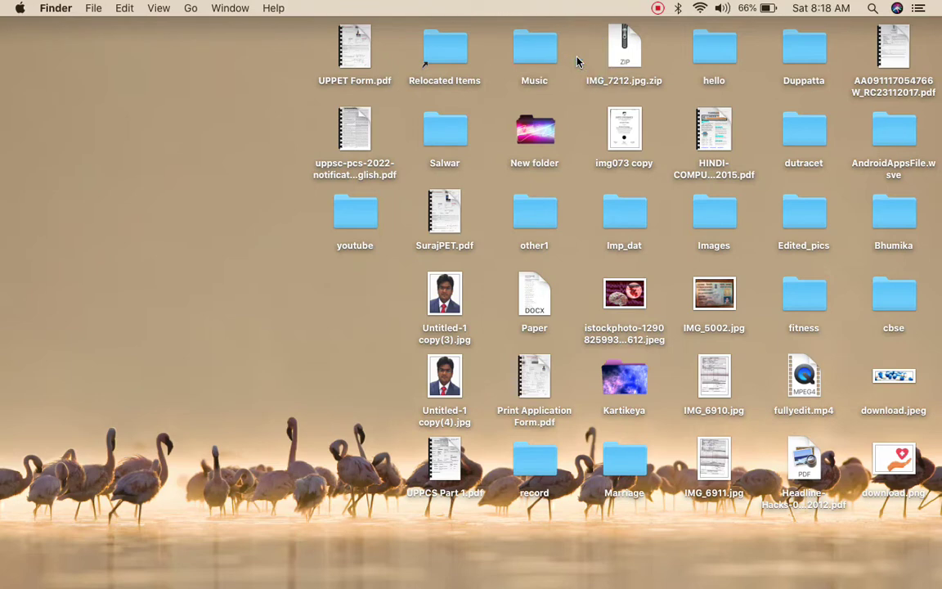
double_click(537, 49)
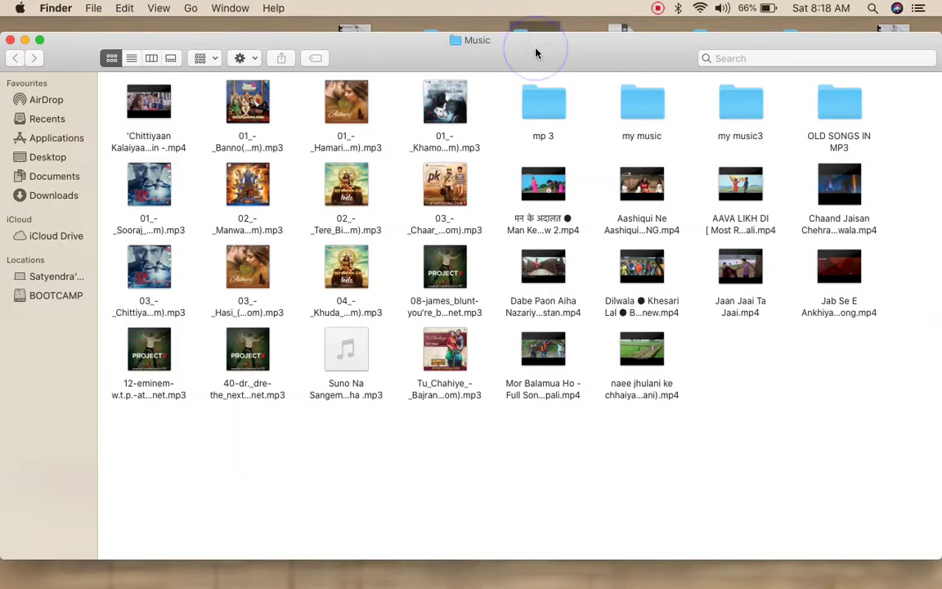
Capture a screenshot of the Music folder's items from the third column onward and open the capture for markup
mouse_move(435, 342)
key(super+shift+4)
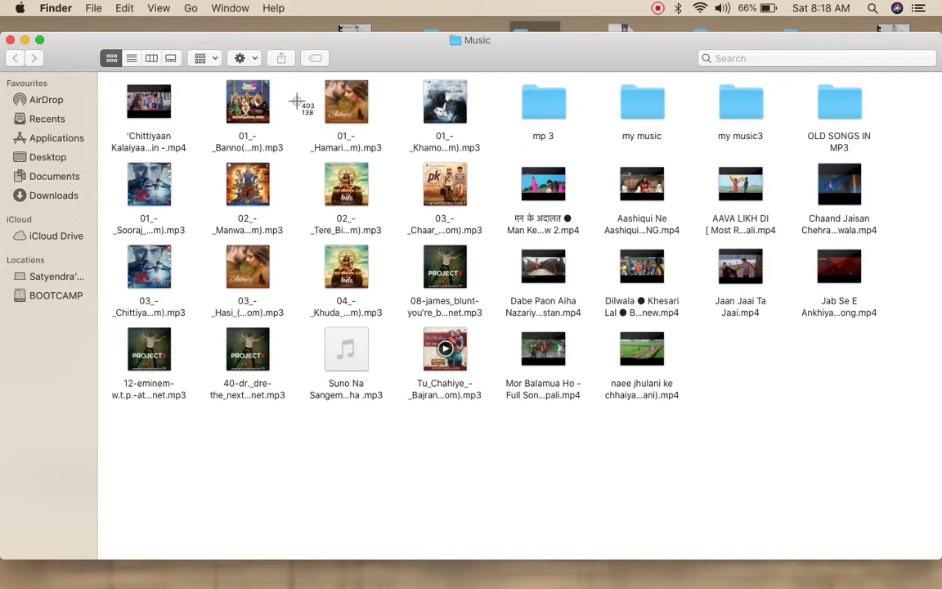
drag(297, 101, 914, 431)
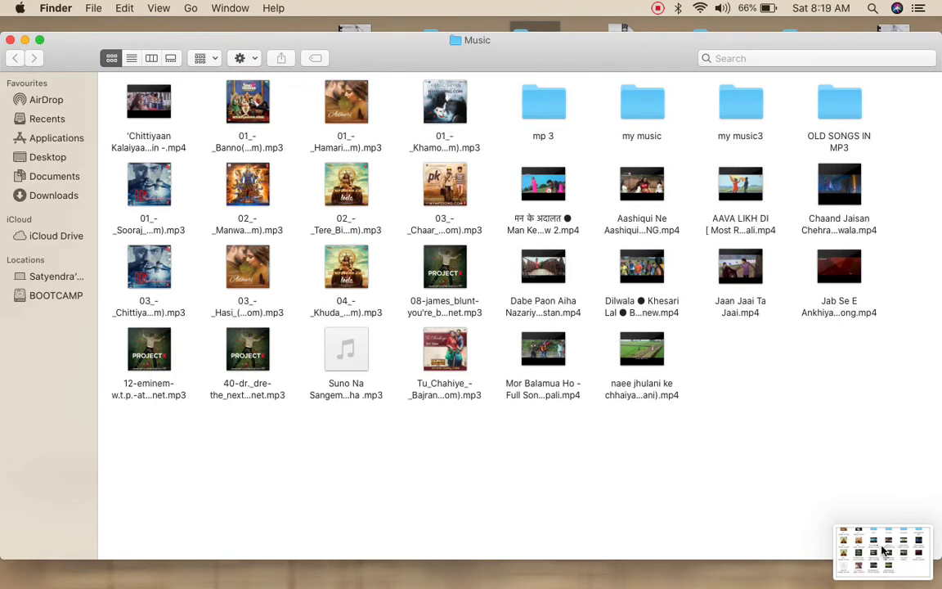
click(884, 551)
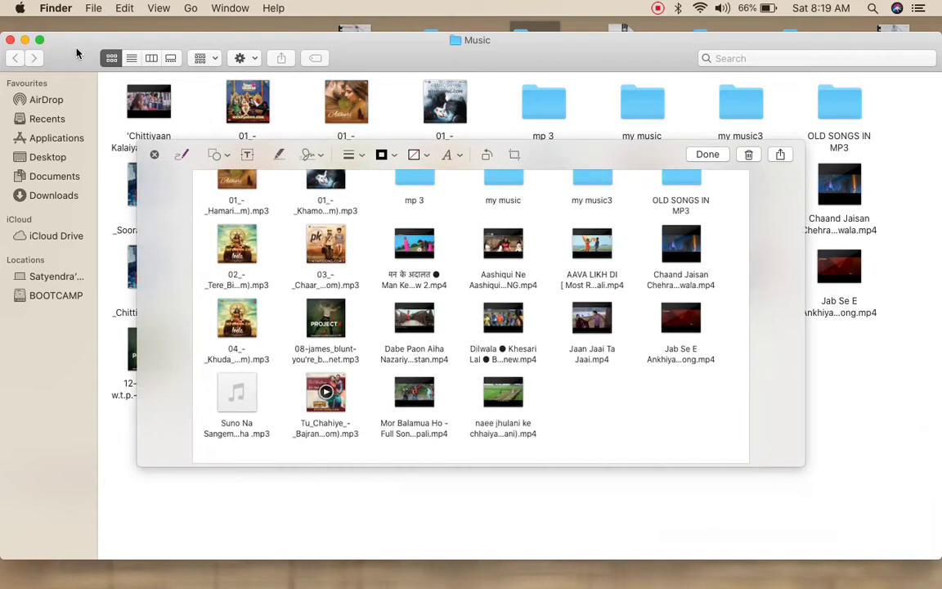
Minimise the Music window, crop the screenshot to its four middle columns without the outer rows' edges, and save it to the desktop
click(24, 40)
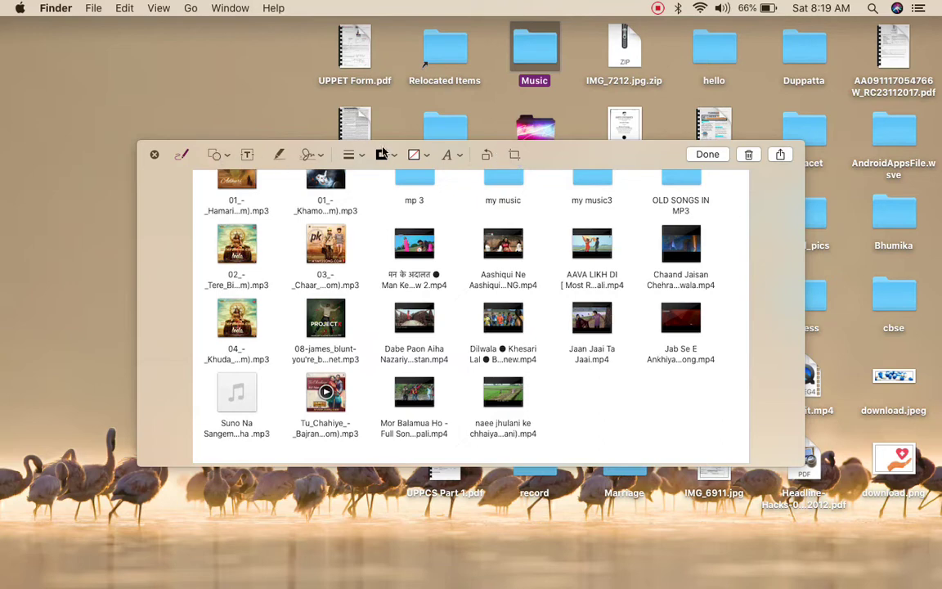
click(516, 157)
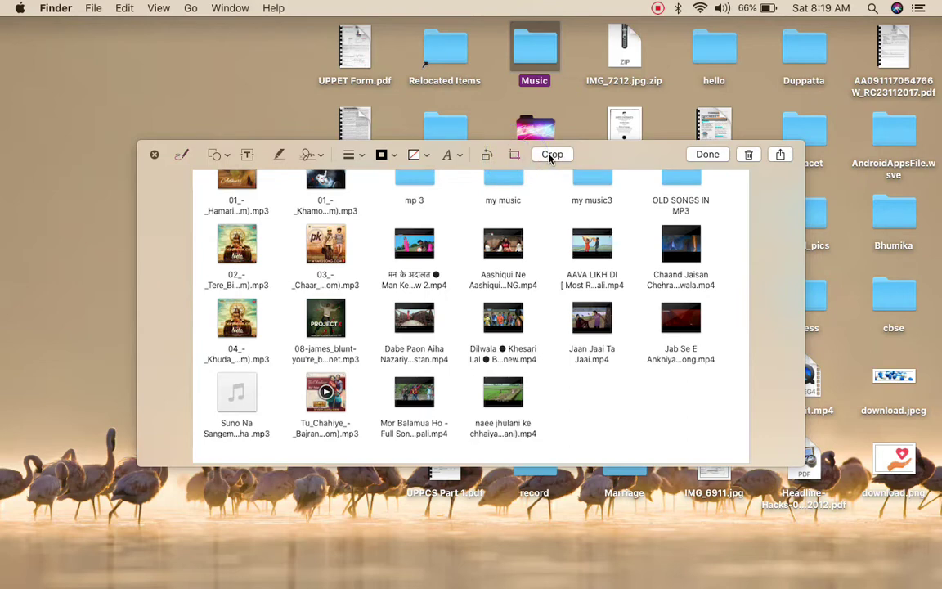
drag(195, 190, 292, 233)
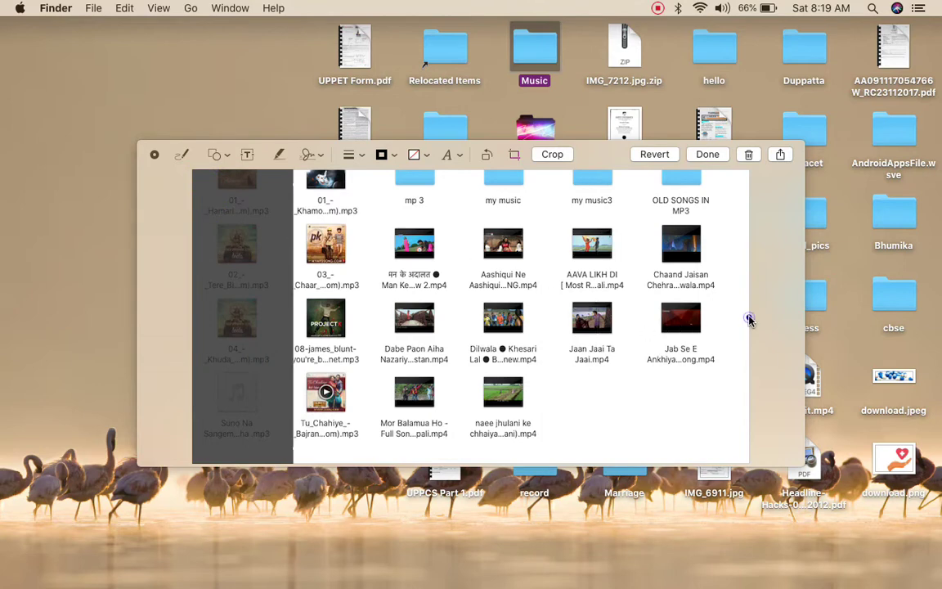
drag(749, 320, 509, 310)
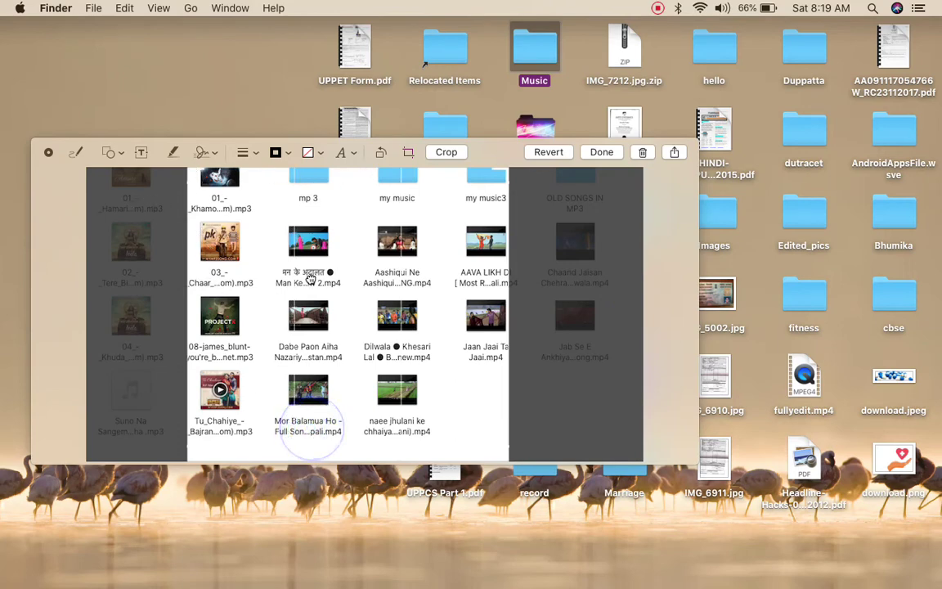
drag(181, 183, 177, 255)
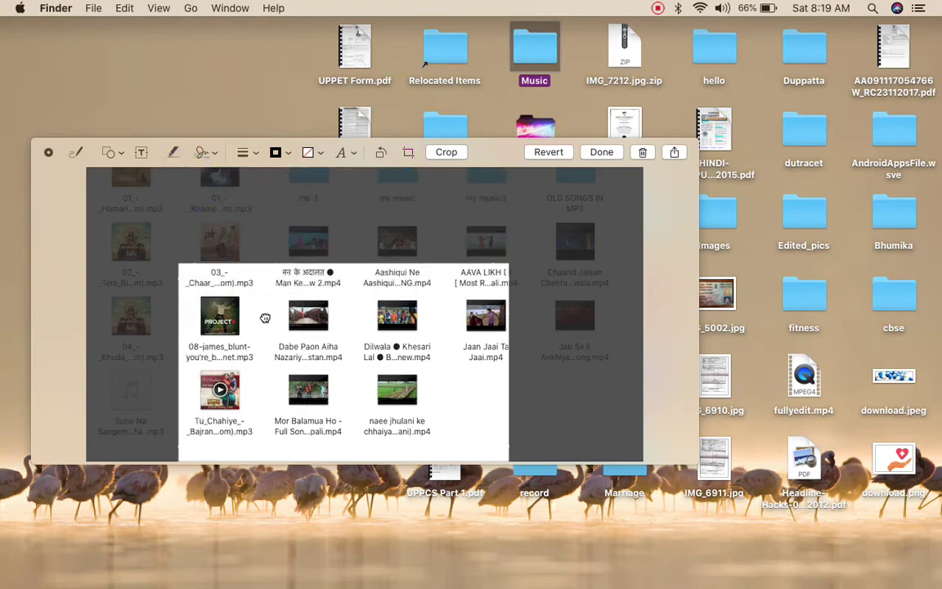
drag(263, 288, 262, 248)
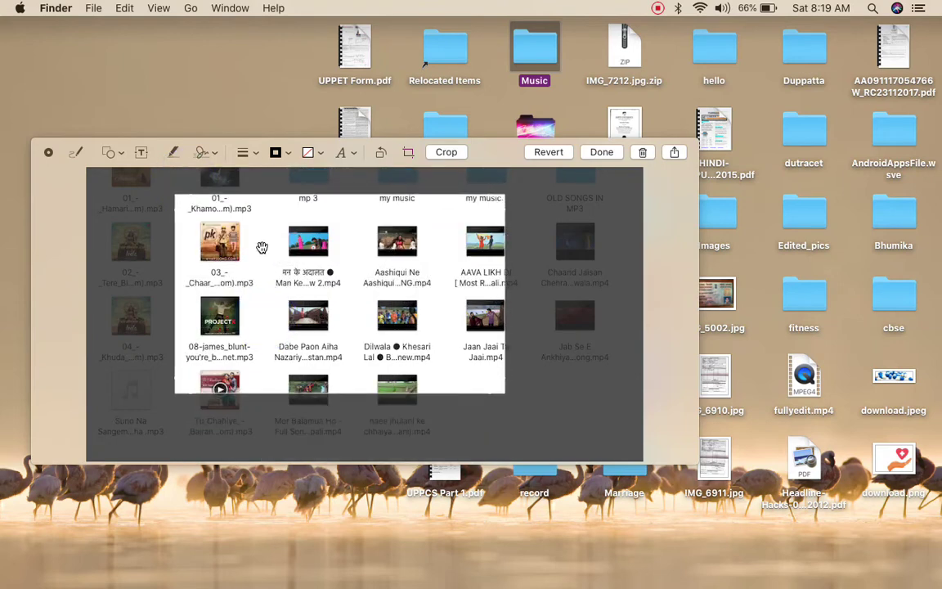
click(449, 154)
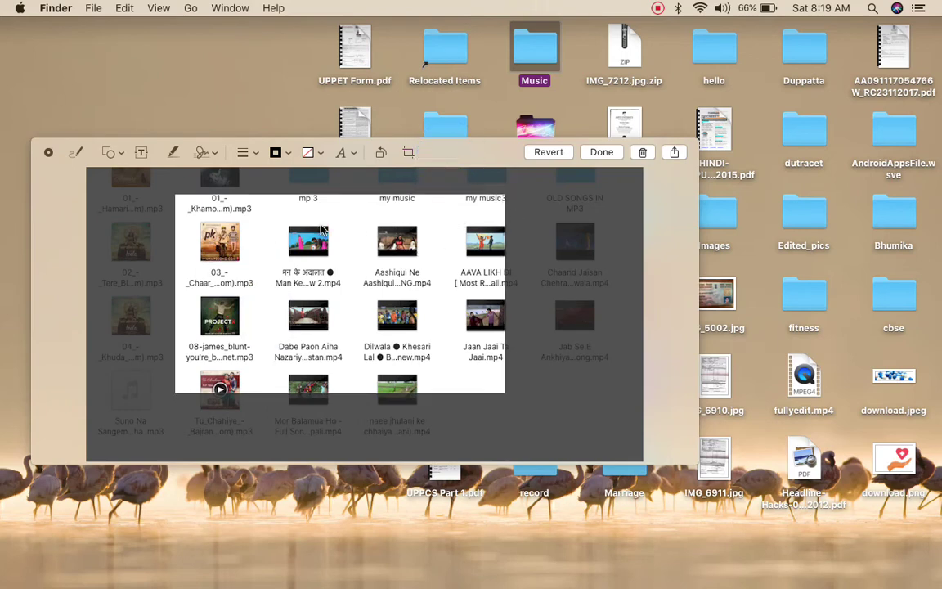
click(601, 153)
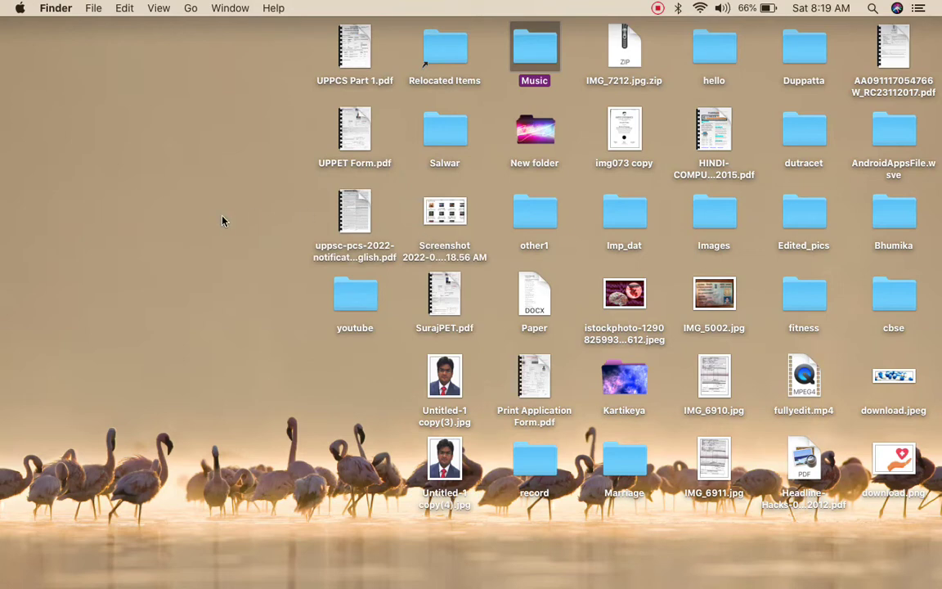
Open the saved screenshot from the desktop, view it in full screen, and close it again
click(489, 194)
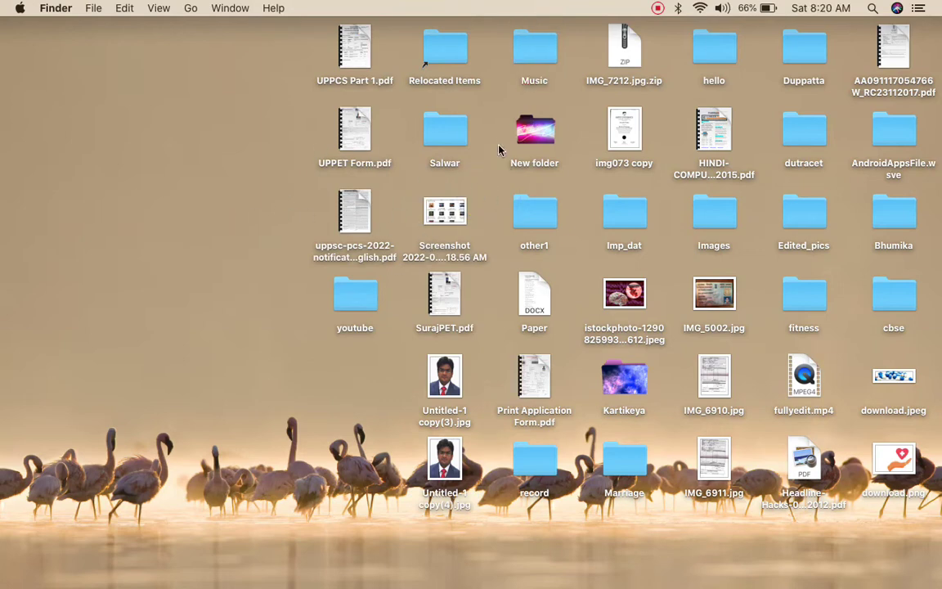
click(450, 214)
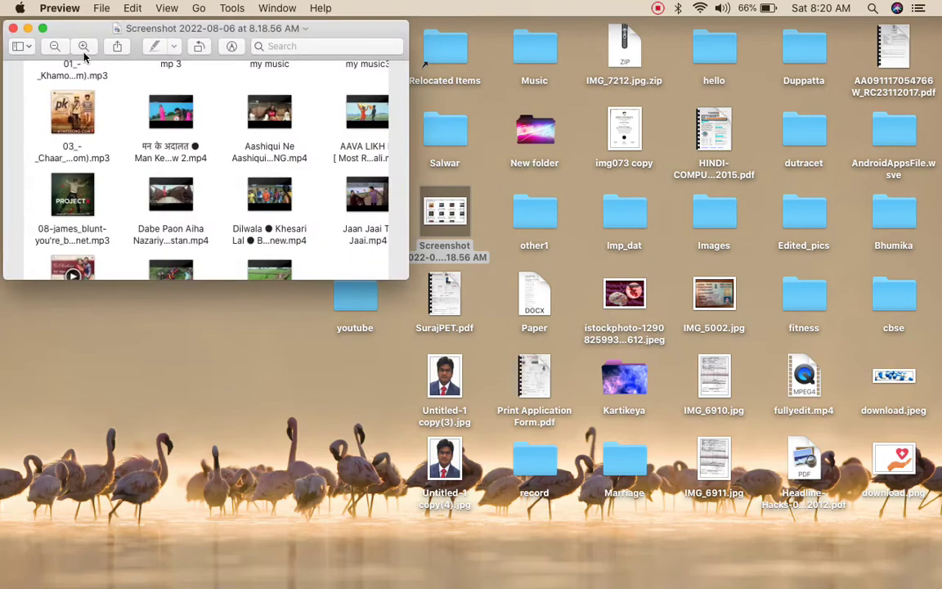
click(42, 28)
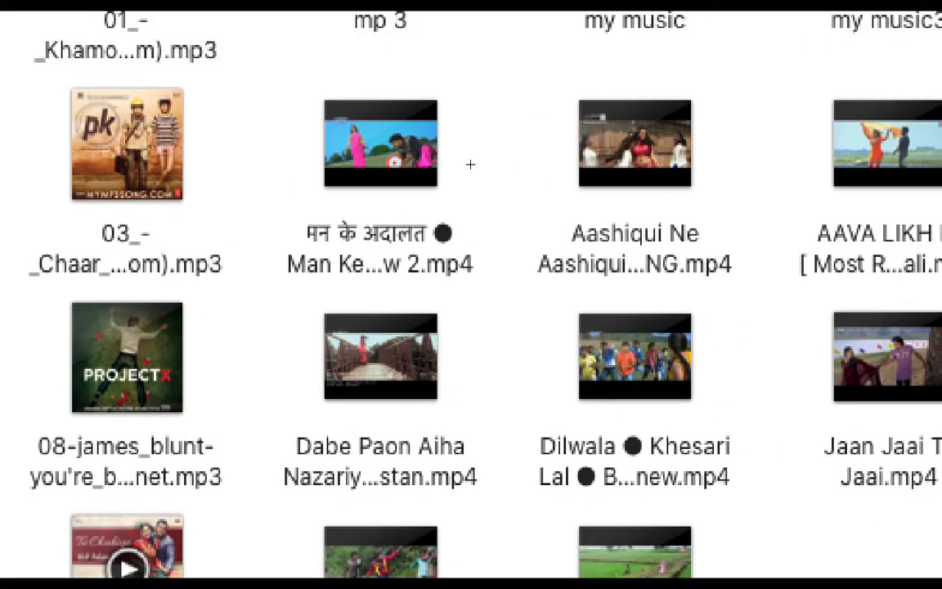
key(Escape)
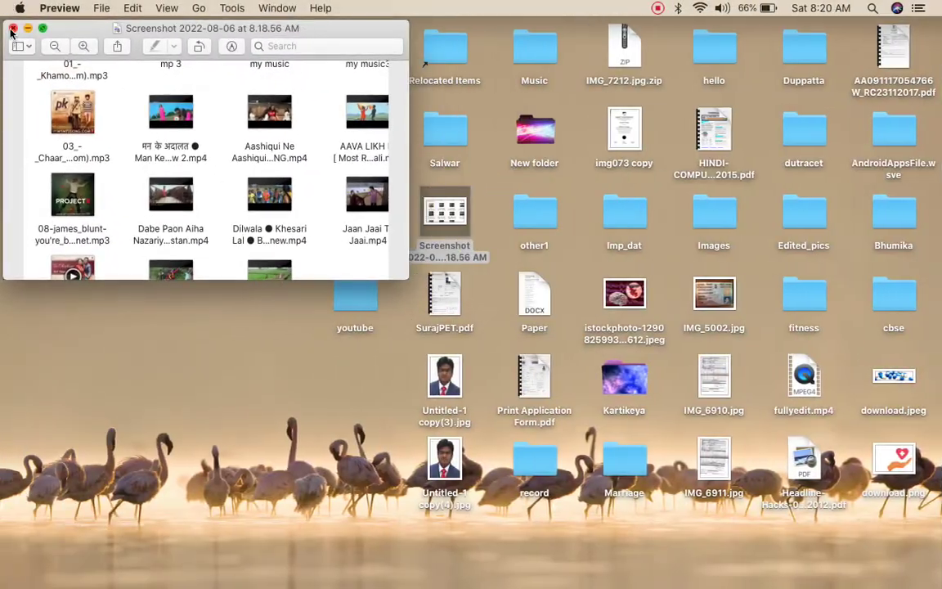
click(12, 30)
click(196, 312)
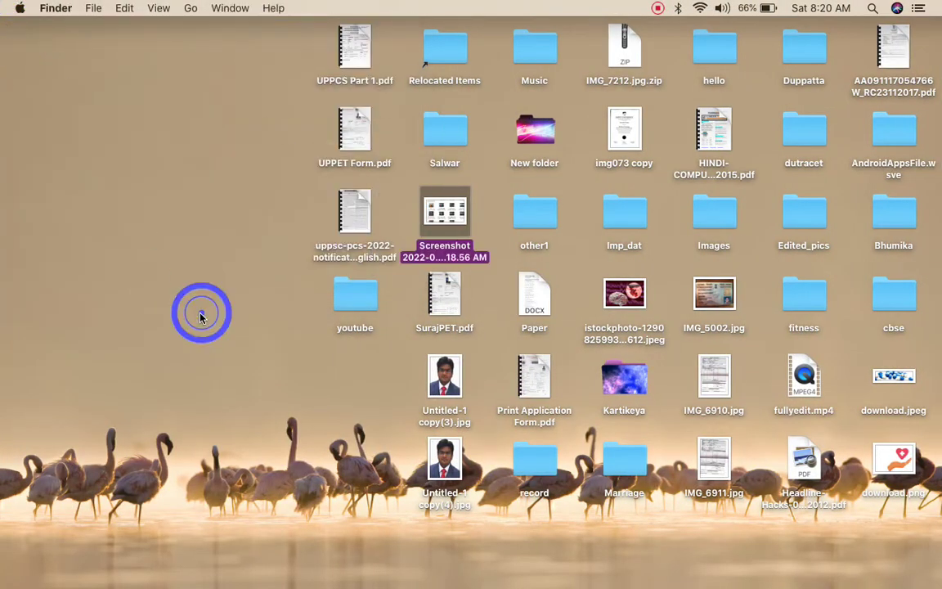
click(311, 394)
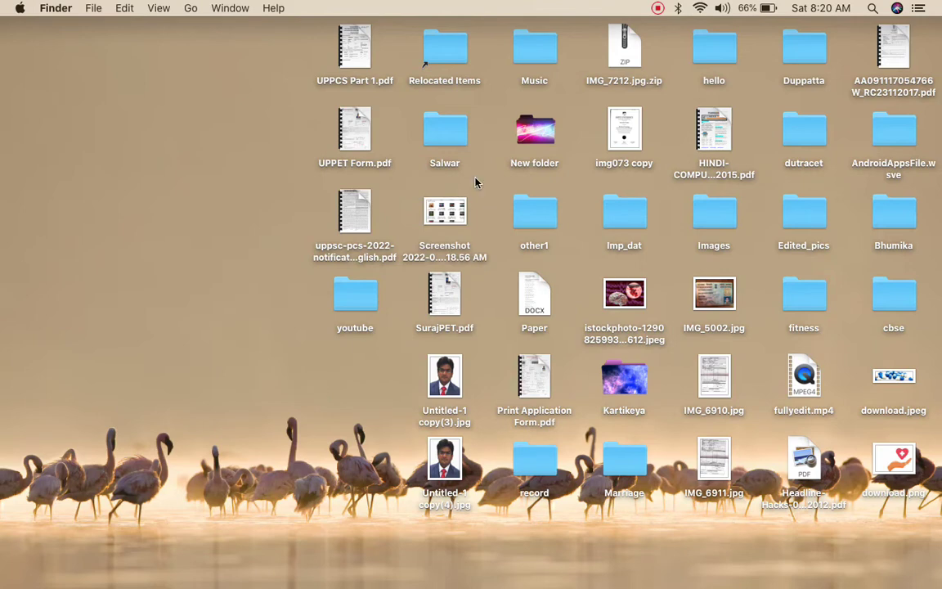
Reopen the screenshot in full screen with the markup tools shown and select a rectangle around the four video thumbnails in its second and third columns
click(459, 218)
double_click(459, 219)
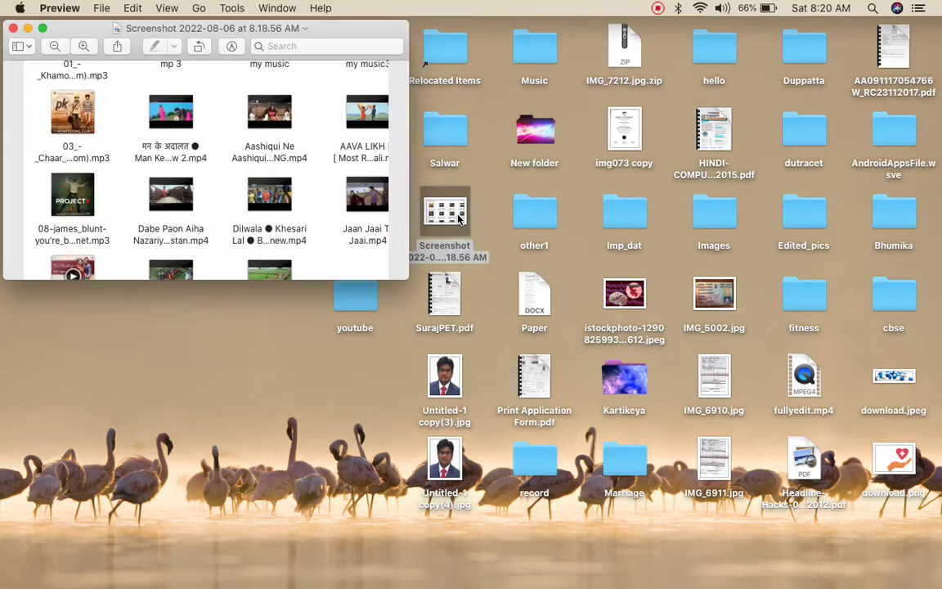
drag(162, 29, 339, 43)
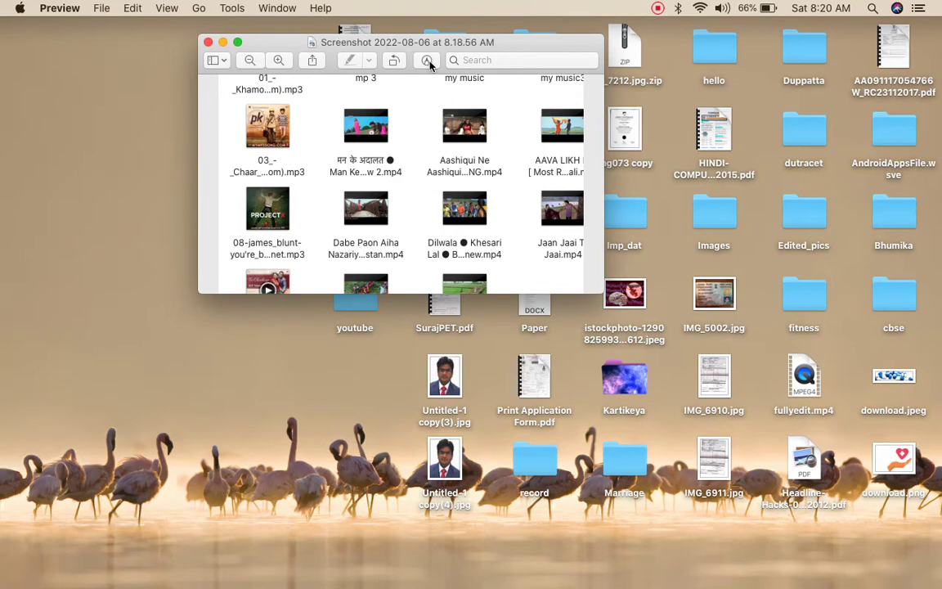
click(237, 41)
mouse_move(345, 2)
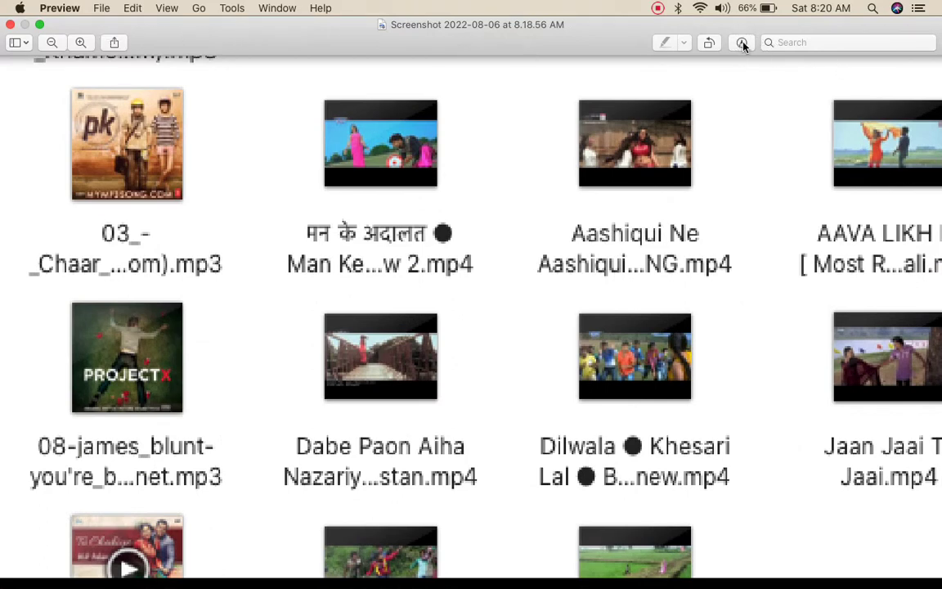
click(742, 42)
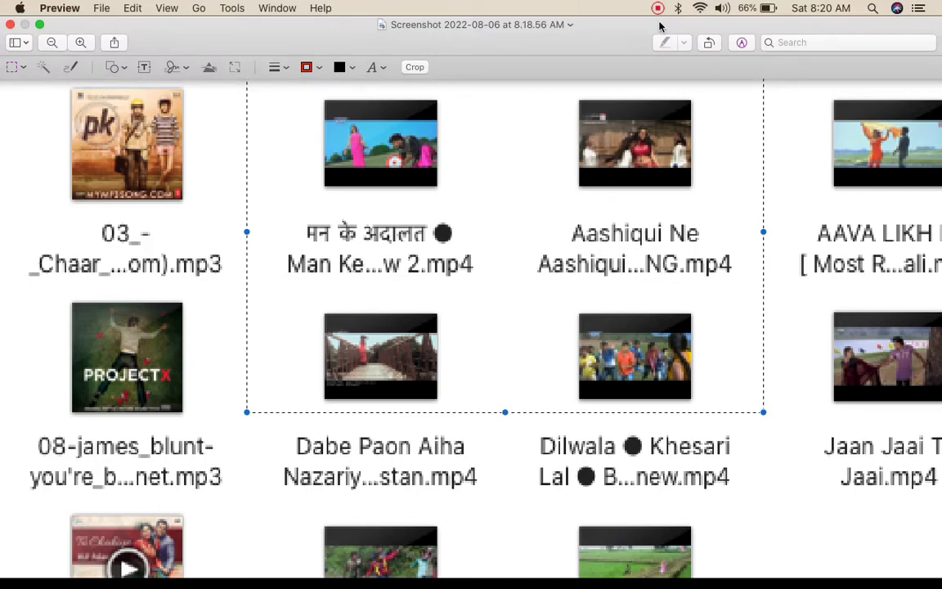
Crop the screenshot to the selected four video thumbnails and close the image
mouse_move(465, 2)
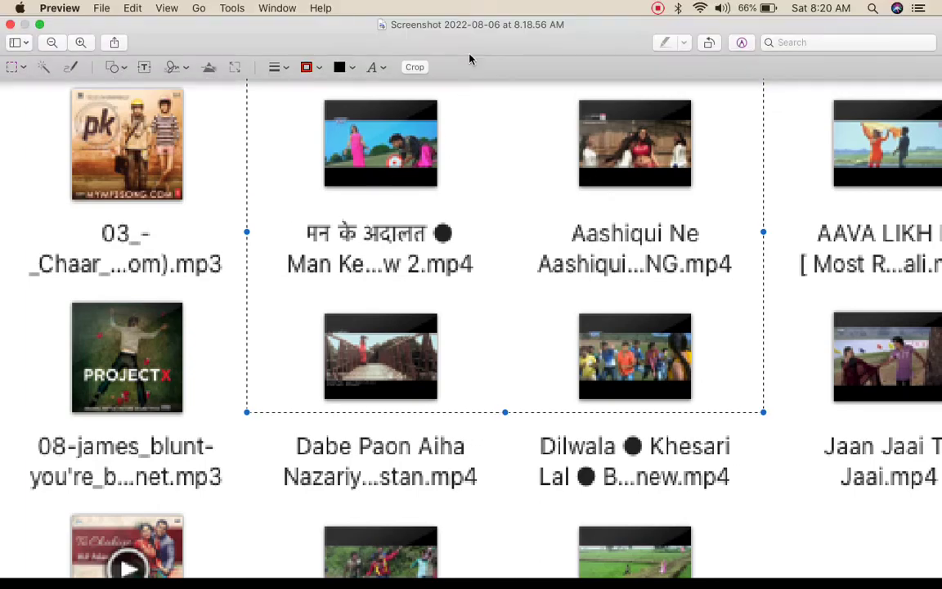
click(37, 27)
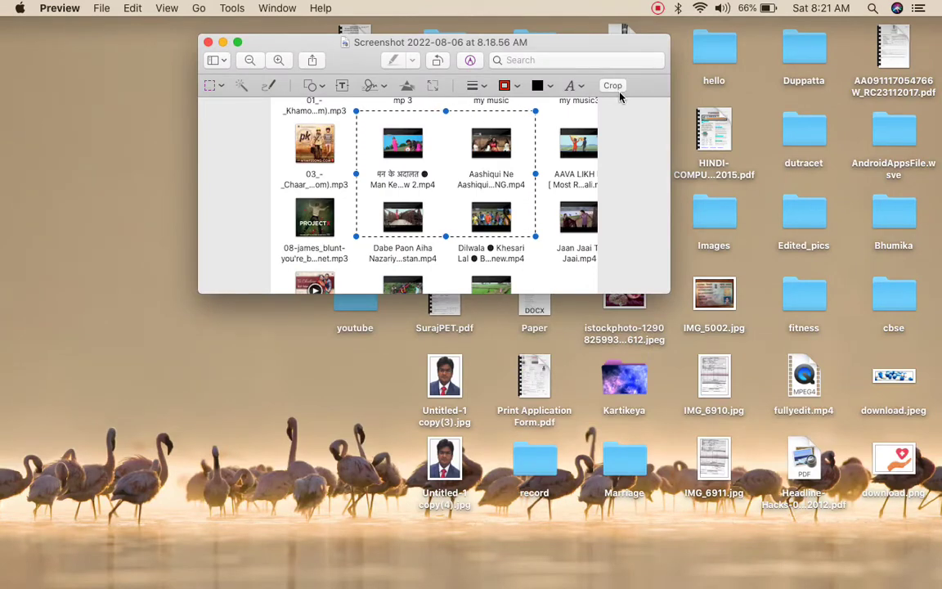
click(237, 42)
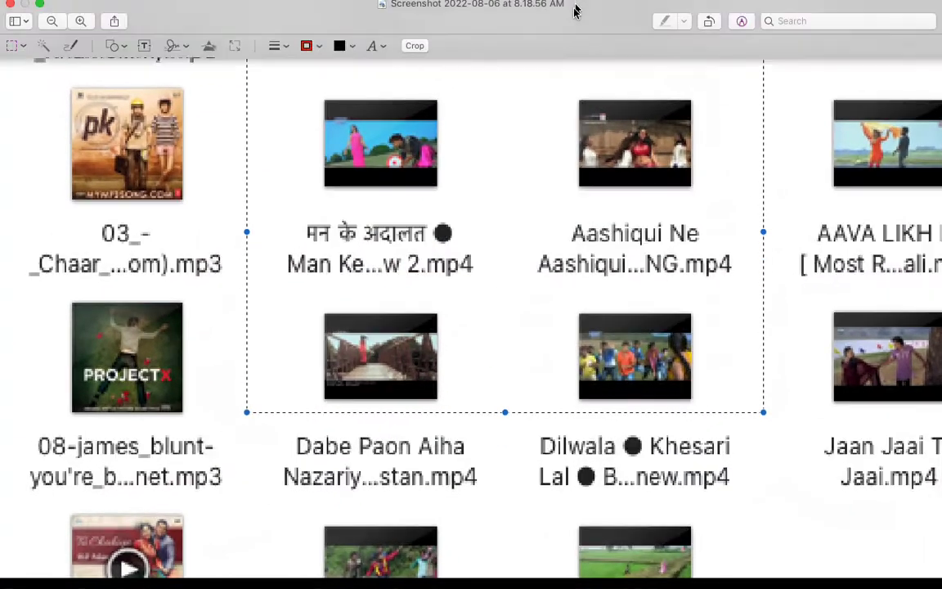
click(416, 68)
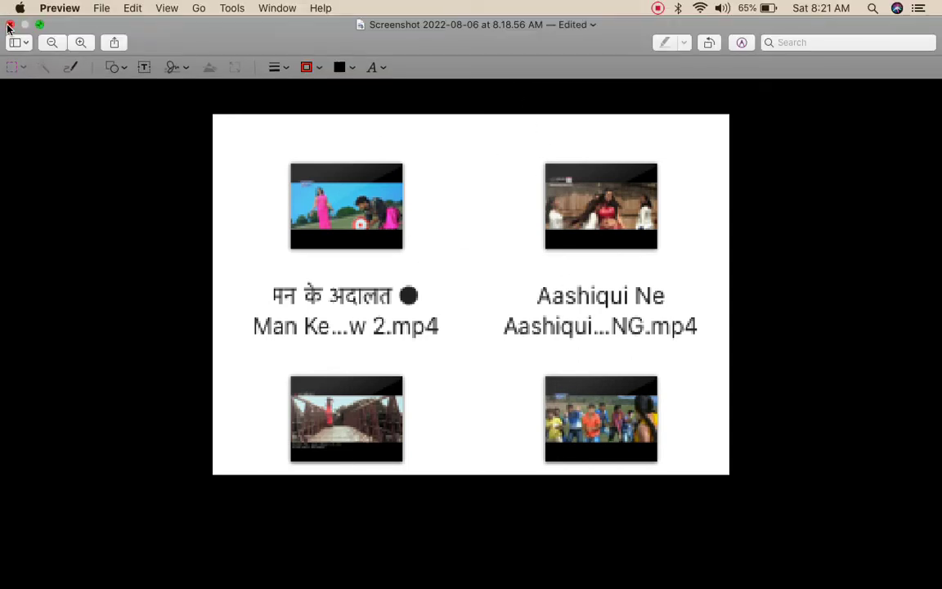
click(9, 25)
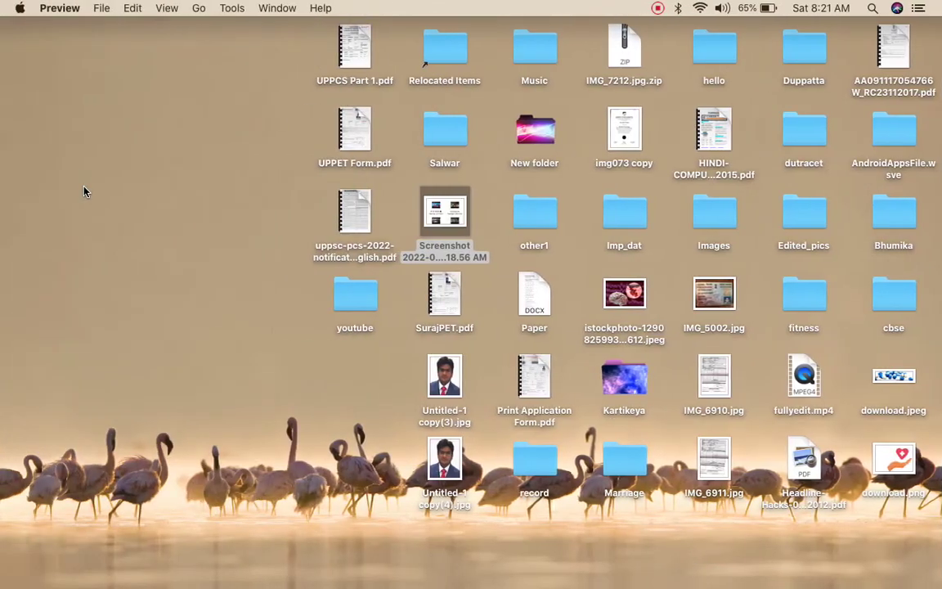
Open the cropped screenshot from the desktop to check the result and close it
click(120, 214)
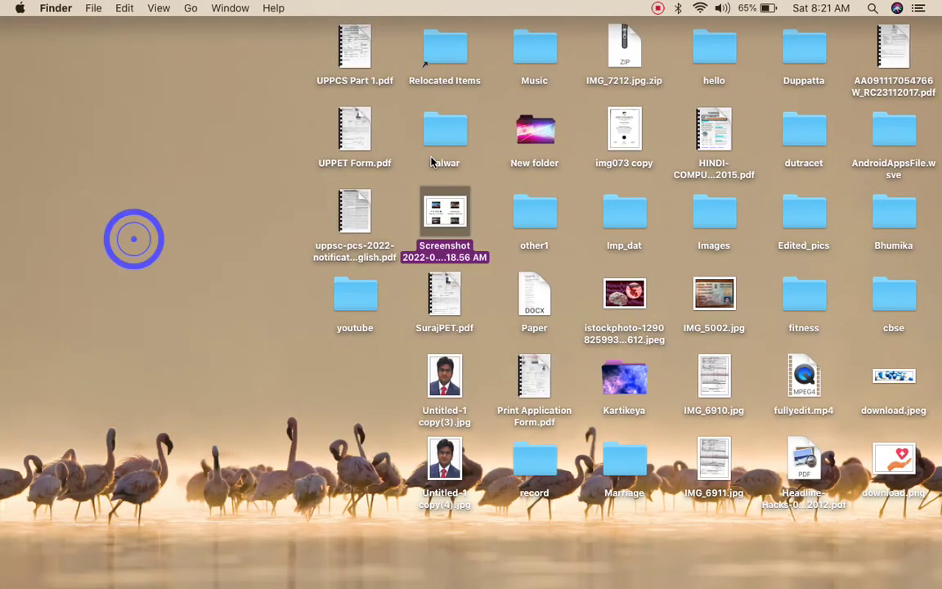
double_click(448, 212)
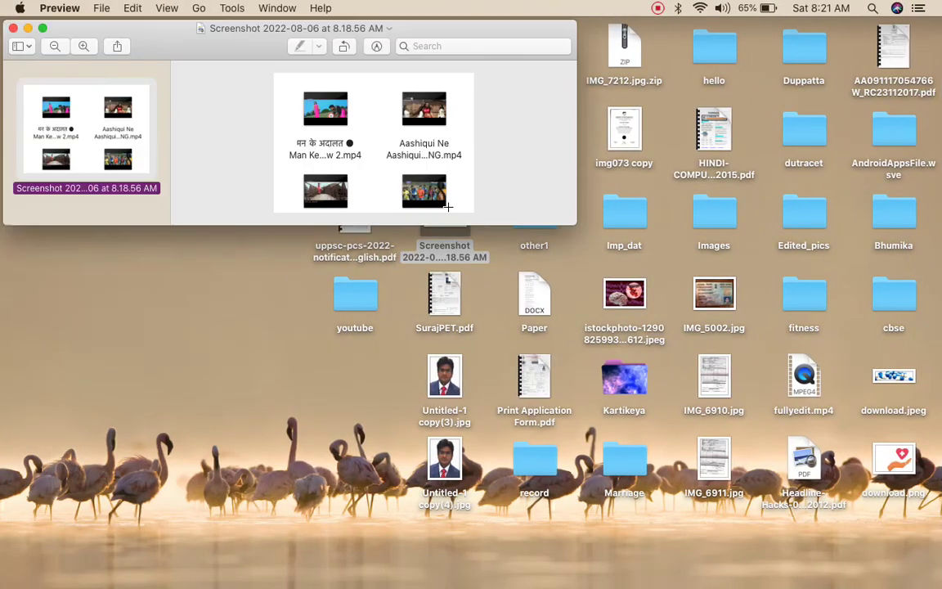
click(14, 29)
click(281, 292)
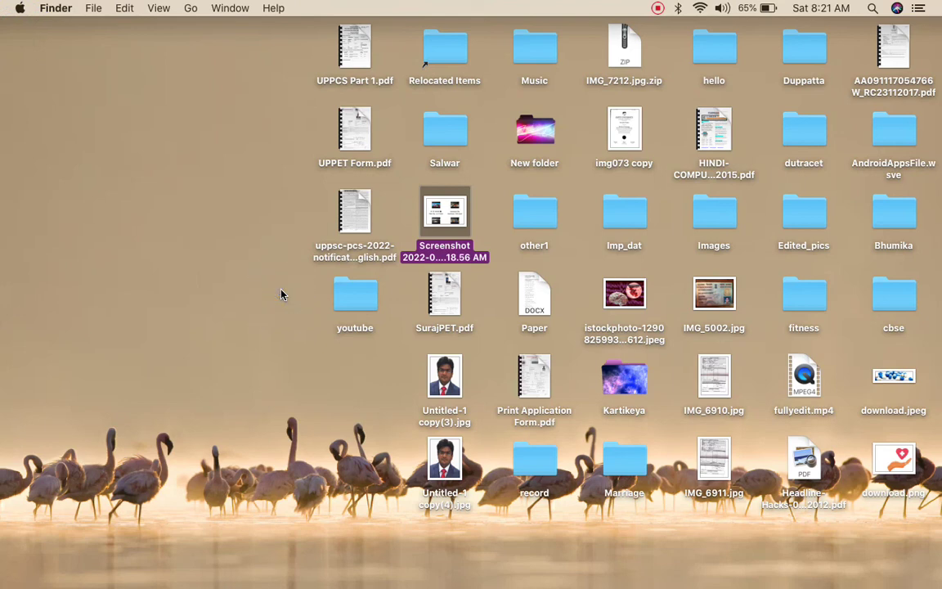